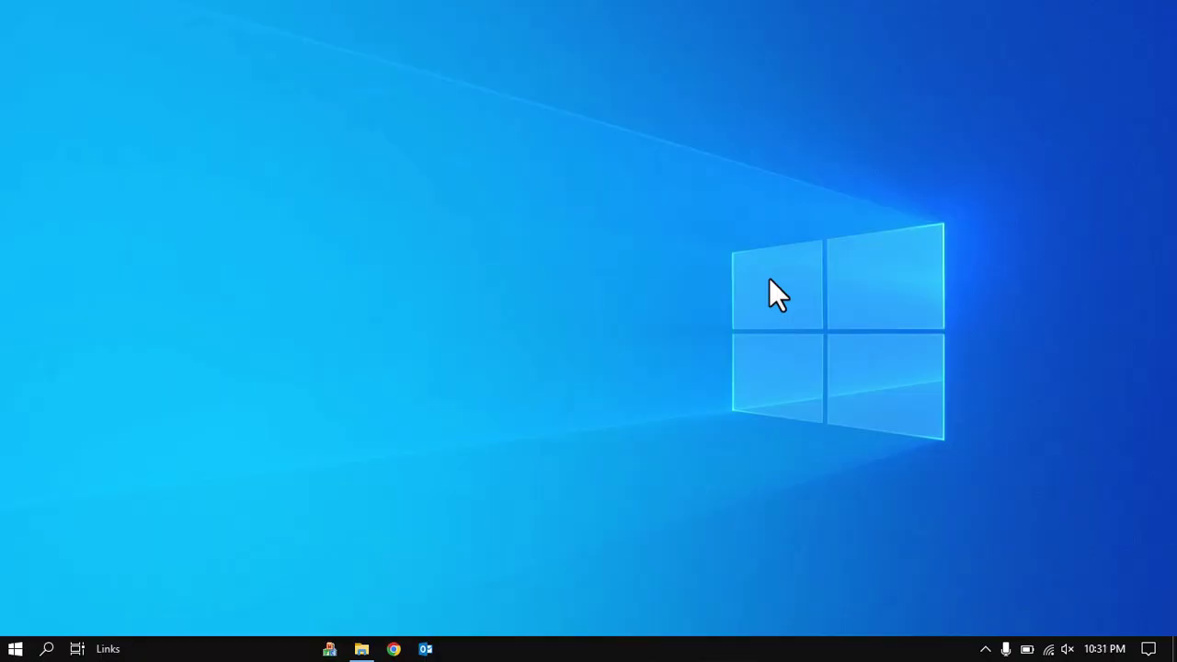
Check the capacity and free space of the Flashdisk (G:) drive in its properties, and close File Explorer
{"action": "left_click", "coordinate": [363, 647]}
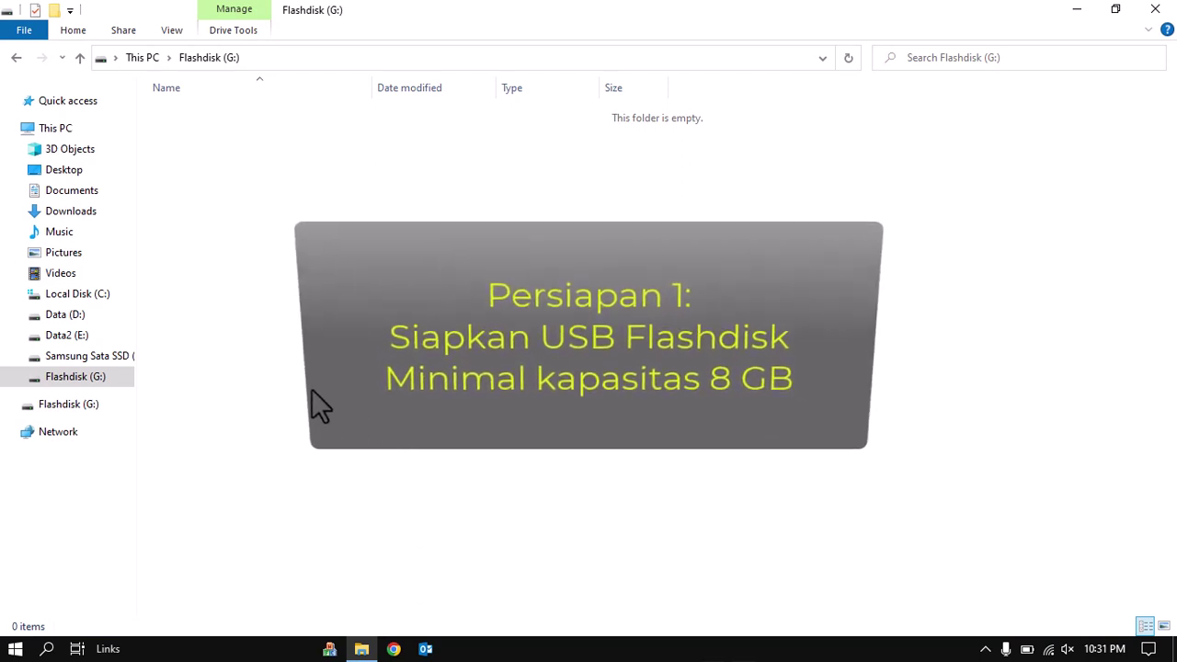
{"action": "right_click", "coordinate": [120, 381]}
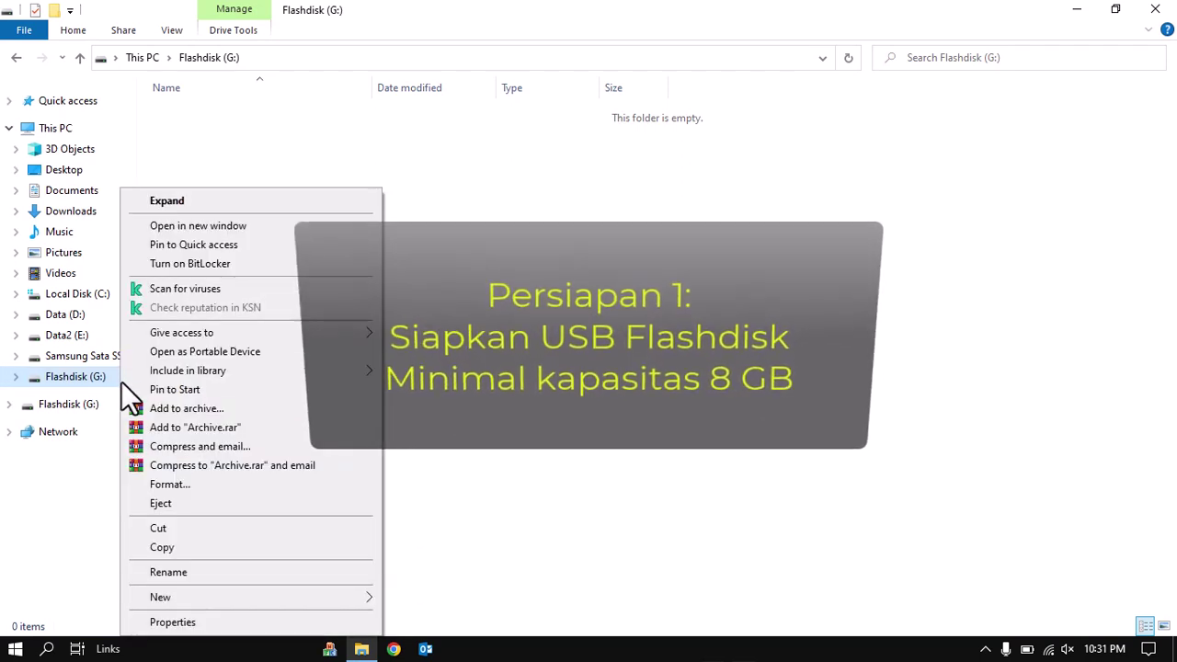
{"action": "left_click", "coordinate": [260, 622]}
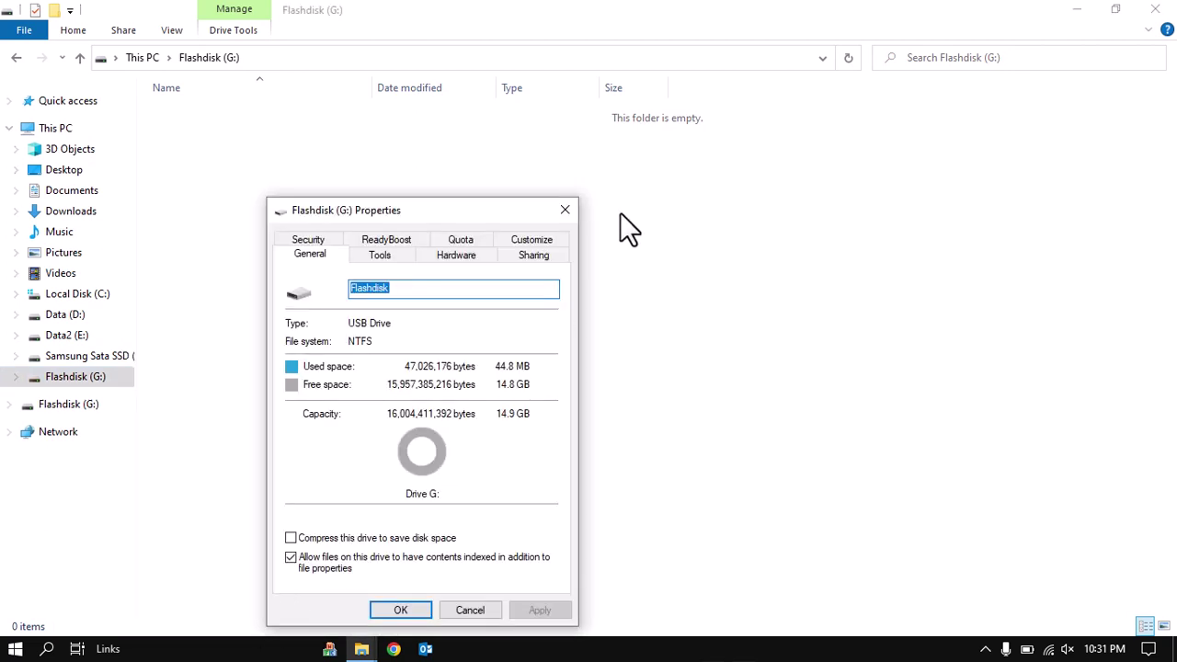
{"action": "left_click_drag", "start_coordinate": [479, 212], "coordinate": [522, 154]}
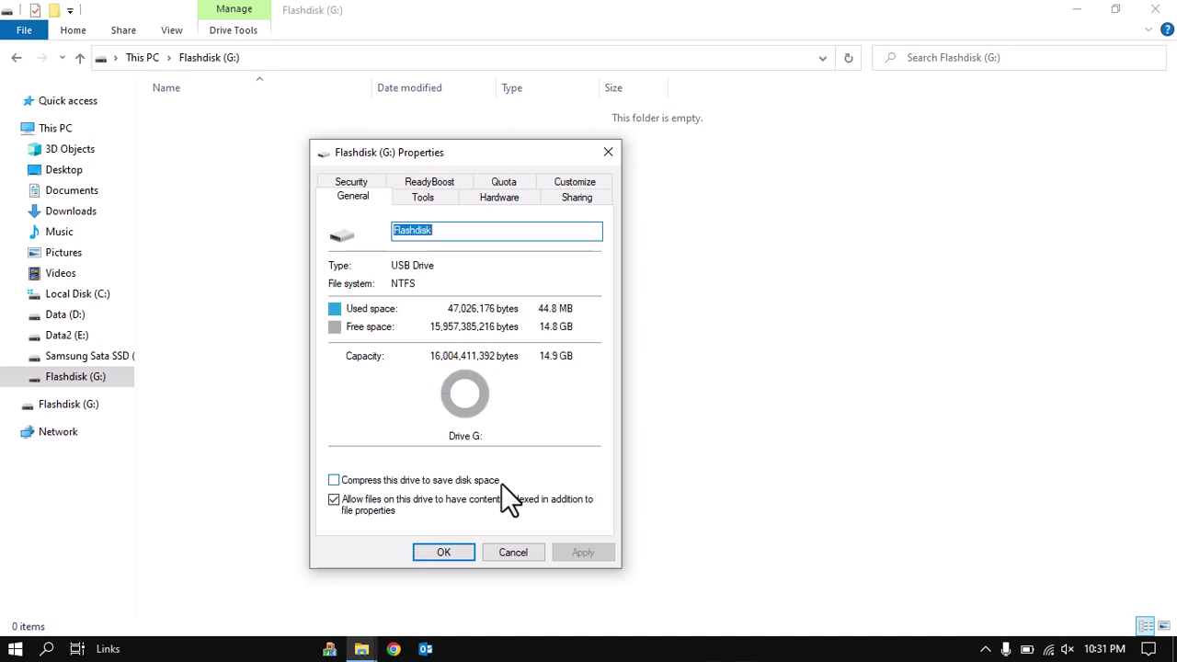
{"action": "key", "text": "Return"}
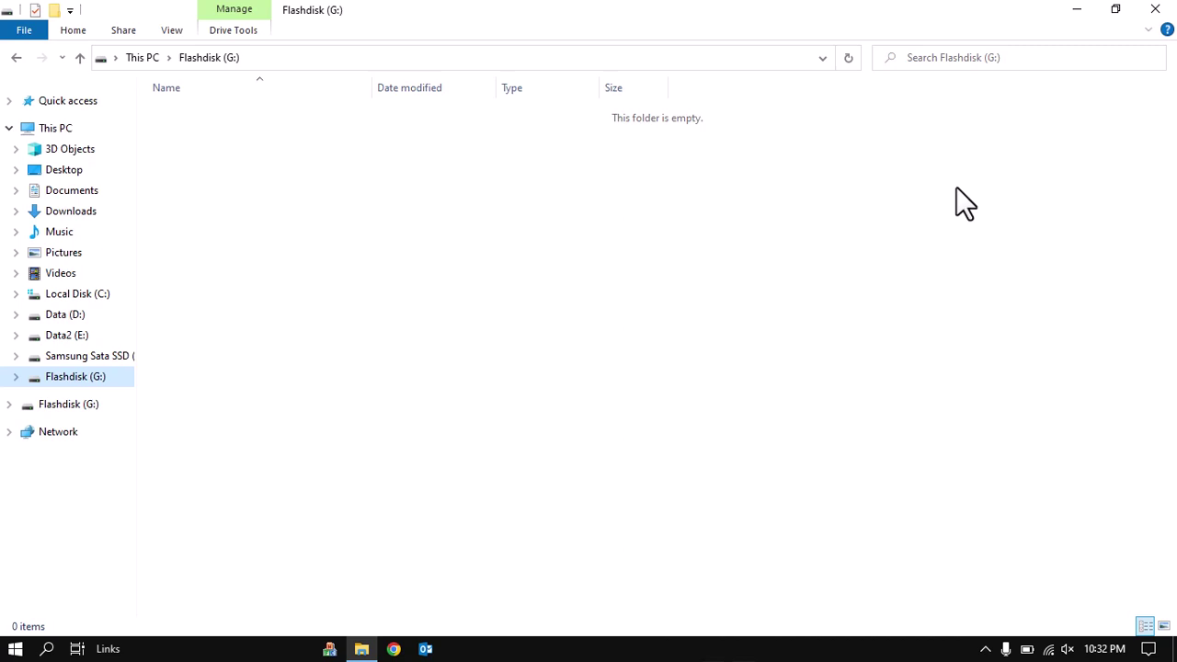
{"action": "left_click", "coordinate": [1155, 9]}
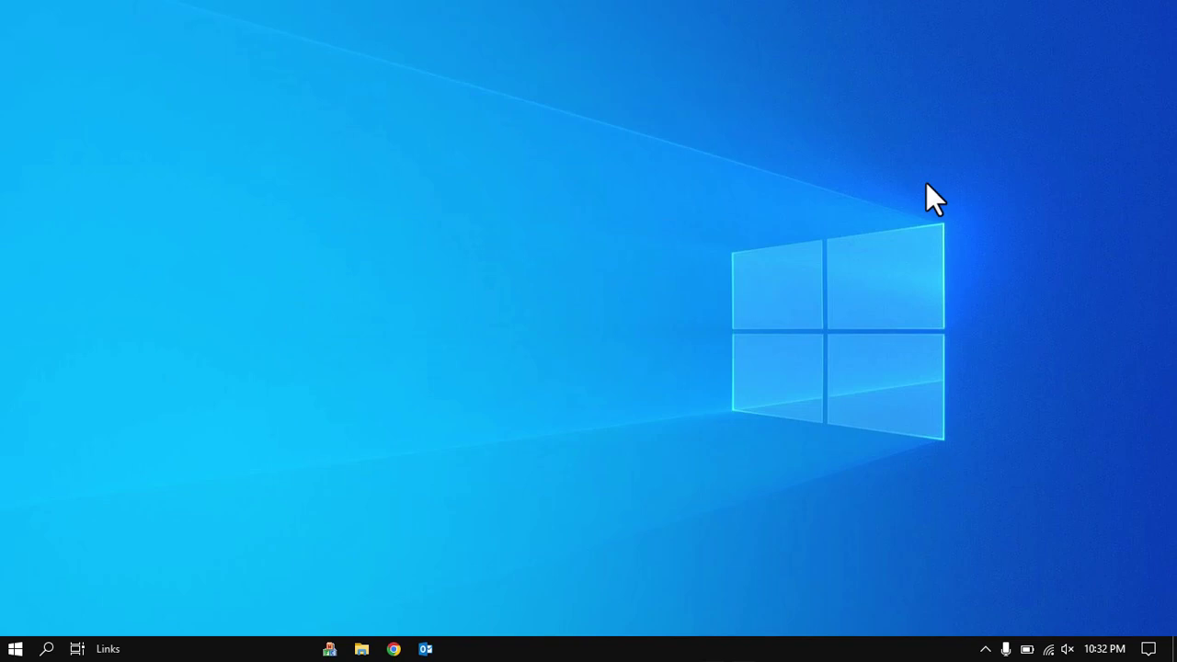
Open Chrome and search Google for "download windows 10 iso microsoft official"
{"action": "left_click", "coordinate": [393, 648]}
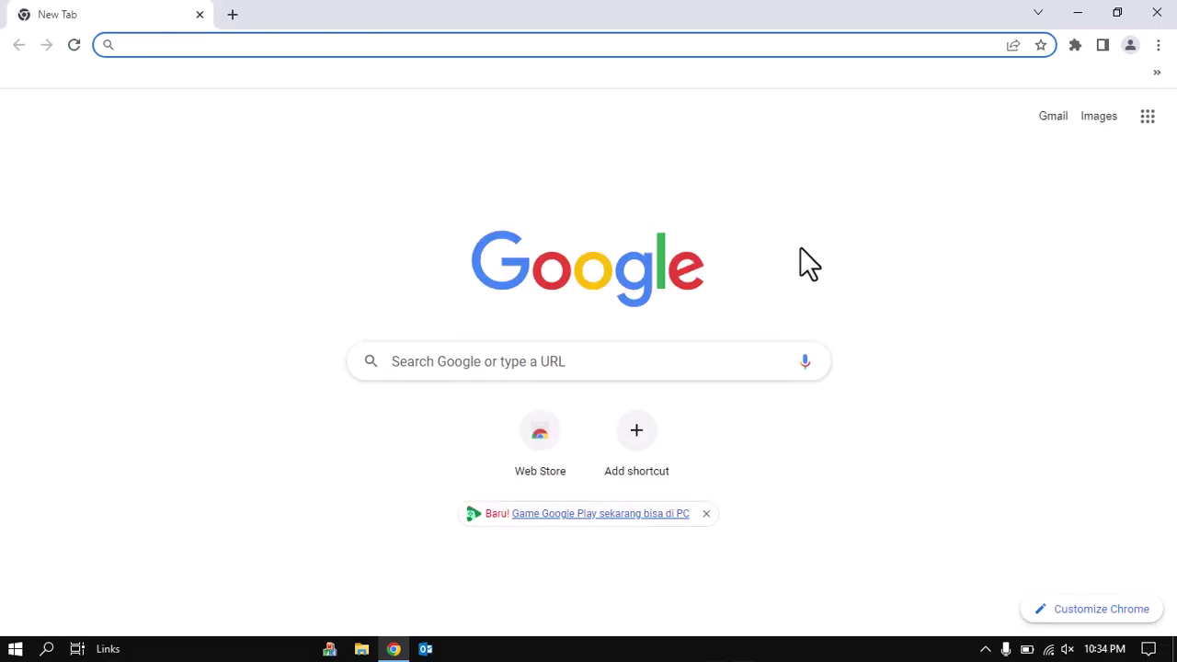
{"action": "left_click", "coordinate": [662, 371]}
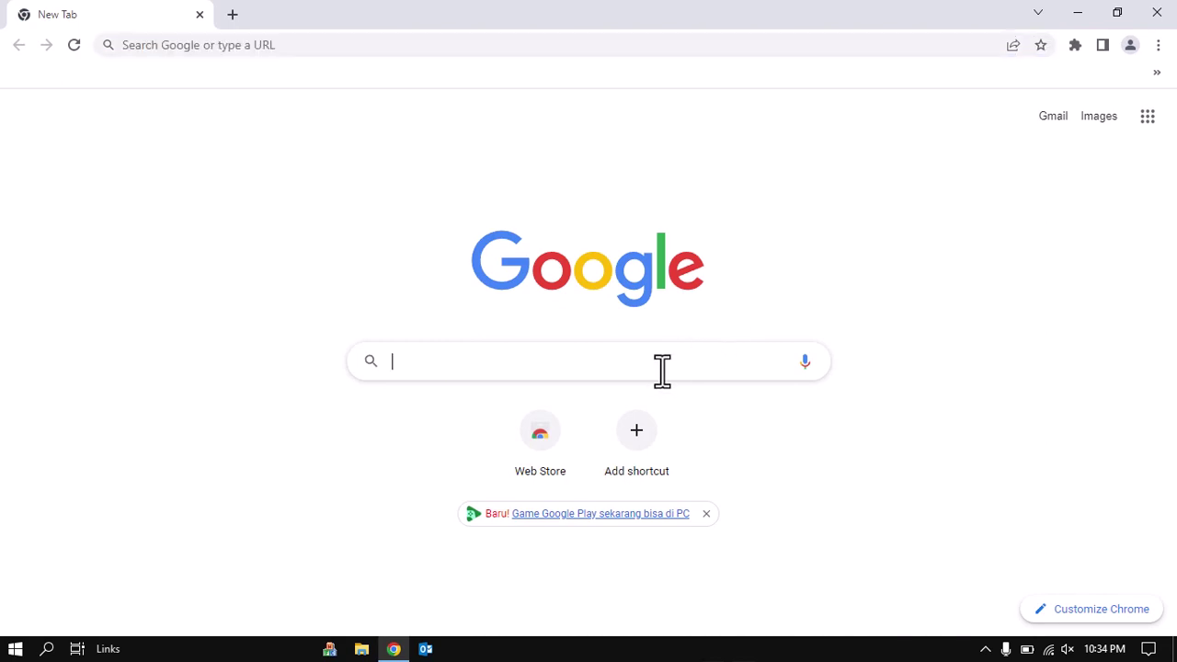
{"action": "type", "text": "downloa"}
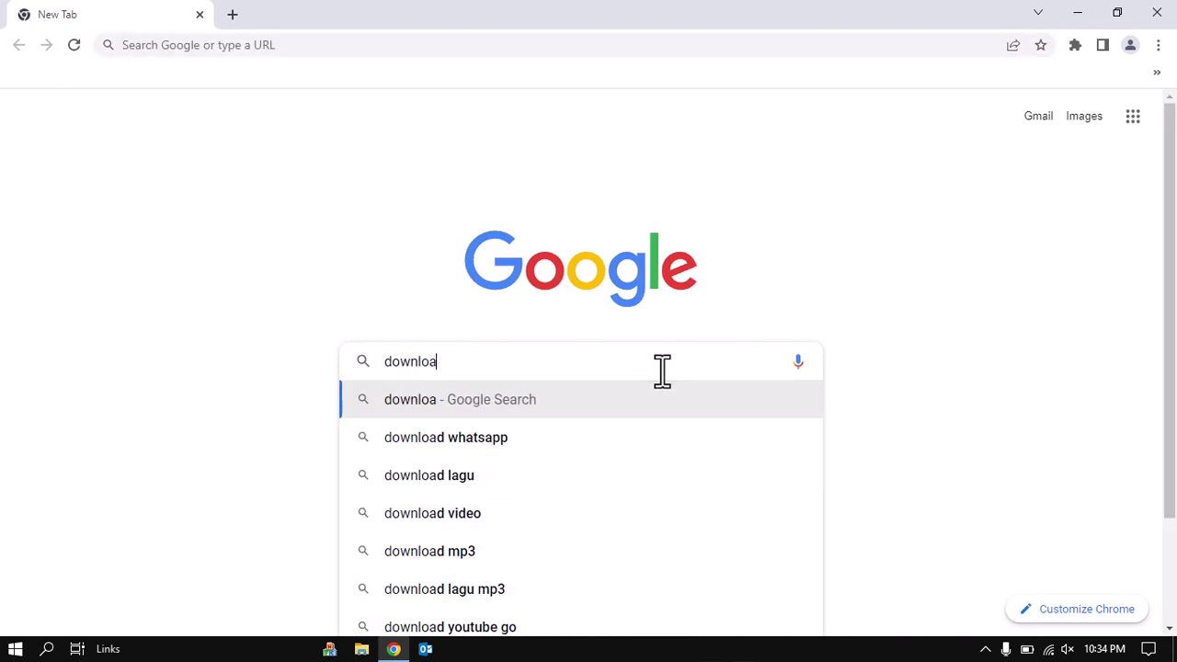
{"action": "type", "text": "d iso wind"}
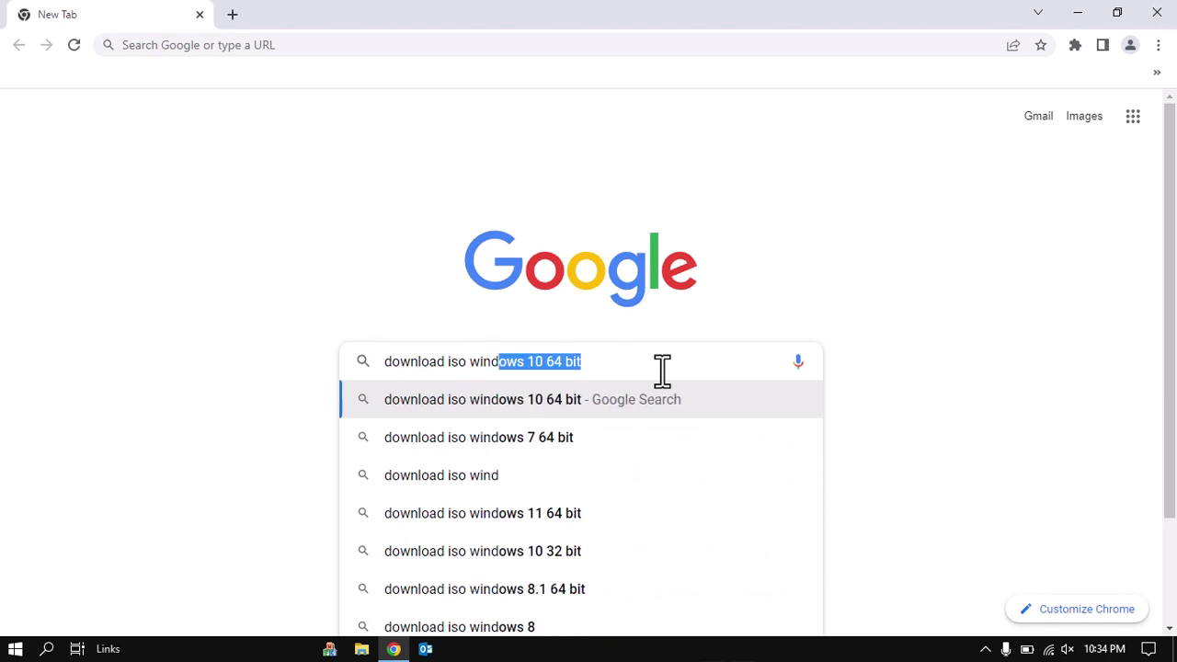
{"action": "type", "text": "ows 10"}
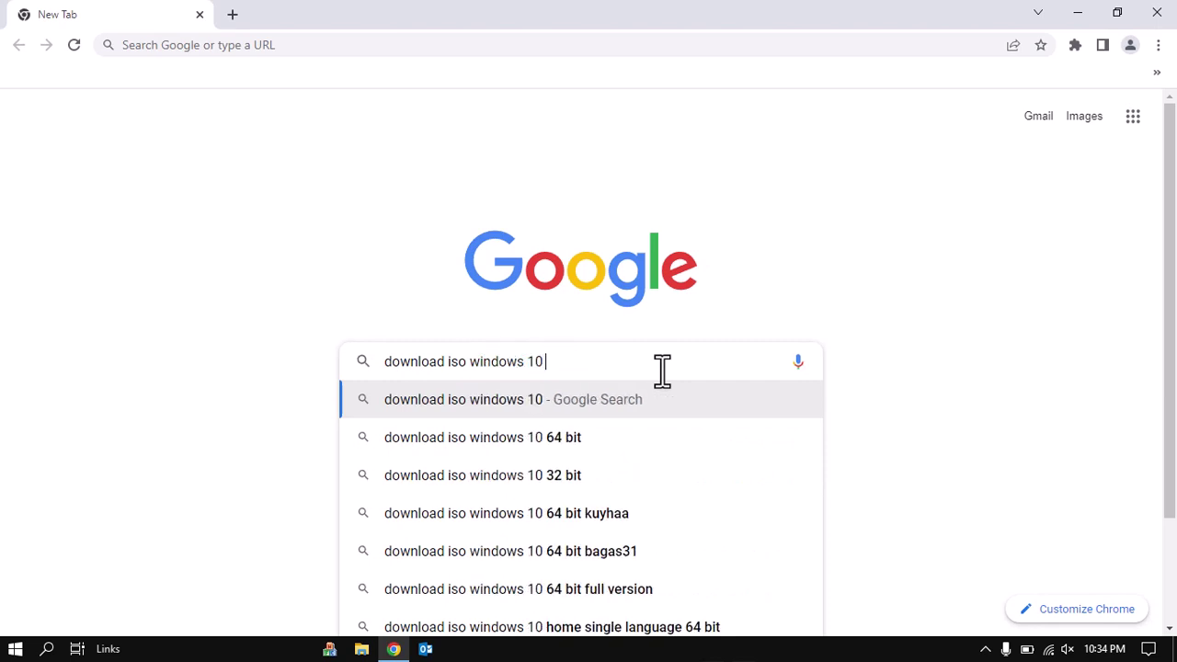
{"action": "type", "text": " official"}
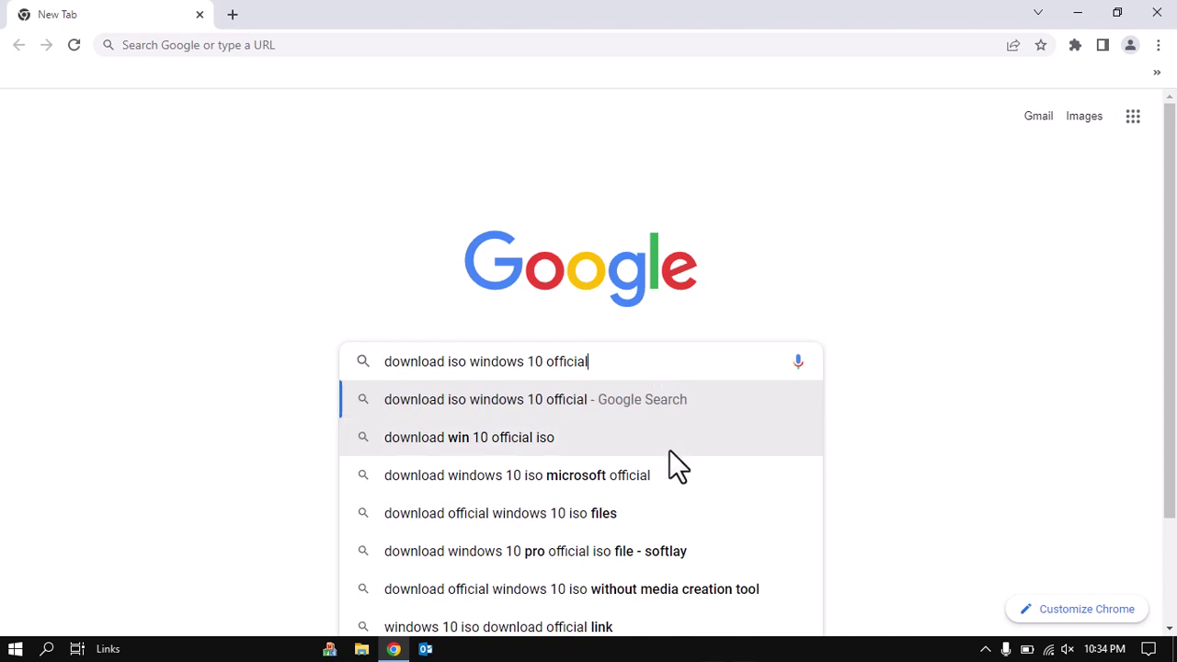
{"action": "left_click", "coordinate": [661, 476]}
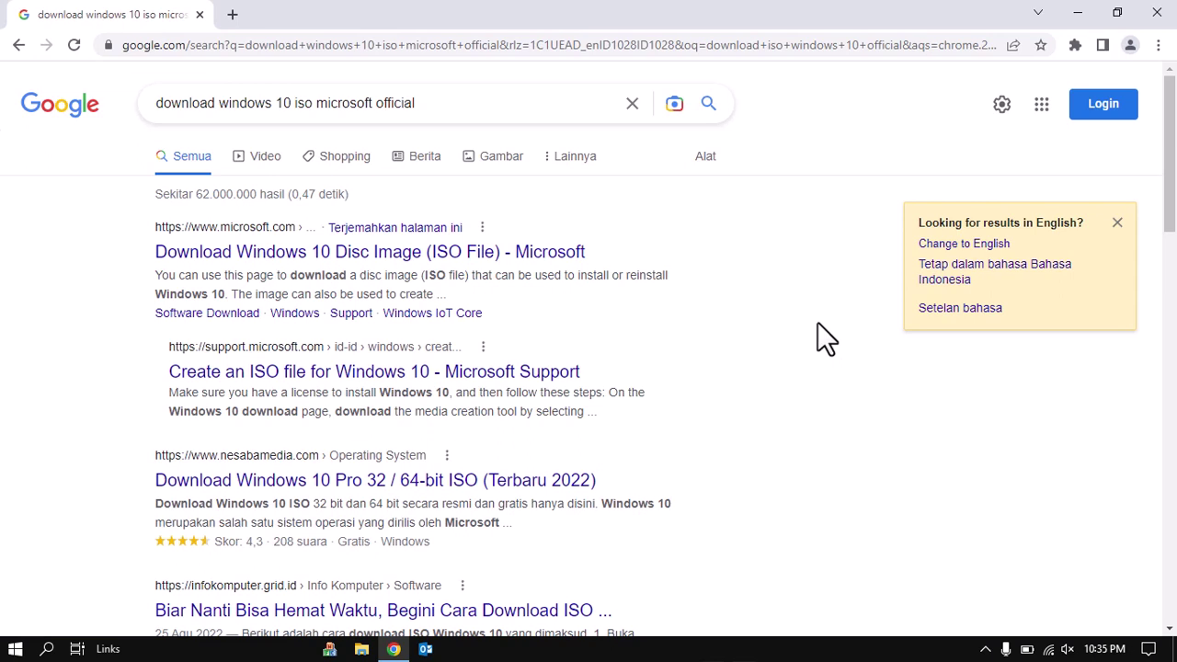
Open the "Download Windows 10 Disc Image (ISO File) - Microsoft" result in a new tab and switch to it
{"action": "right_click", "coordinate": [280, 258]}
{"action": "left_click", "coordinate": [315, 263]}
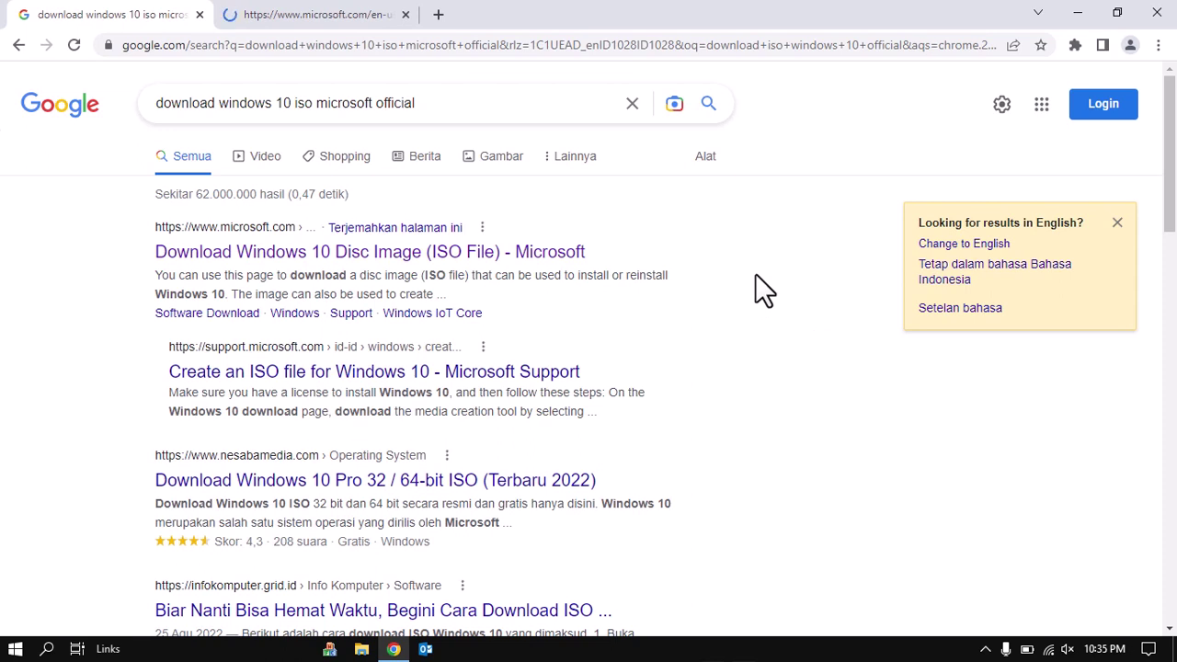
{"action": "left_click", "coordinate": [276, 15]}
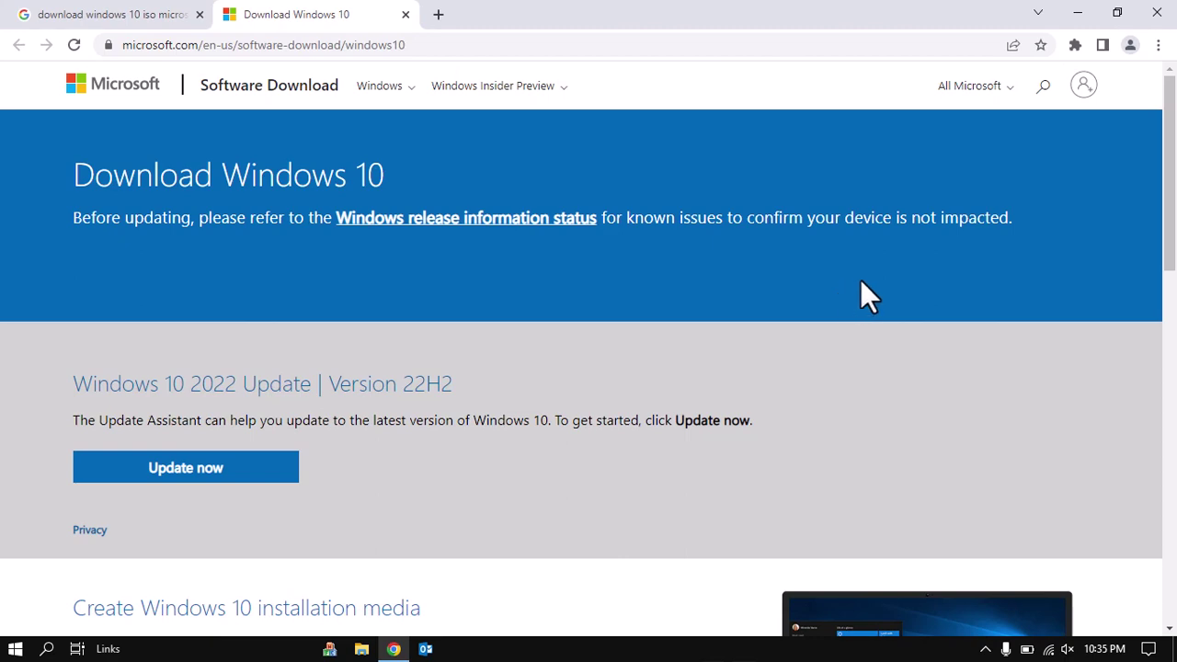
Examine the installation media section of the Download Windows 10 page, including the instructions for upgrading this PC
{"action": "scroll", "coordinate": [859, 279], "scroll_direction": "down", "scroll_amount": 2}
{"action": "scroll", "coordinate": [861, 279], "scroll_direction": "down", "scroll_amount": 2}
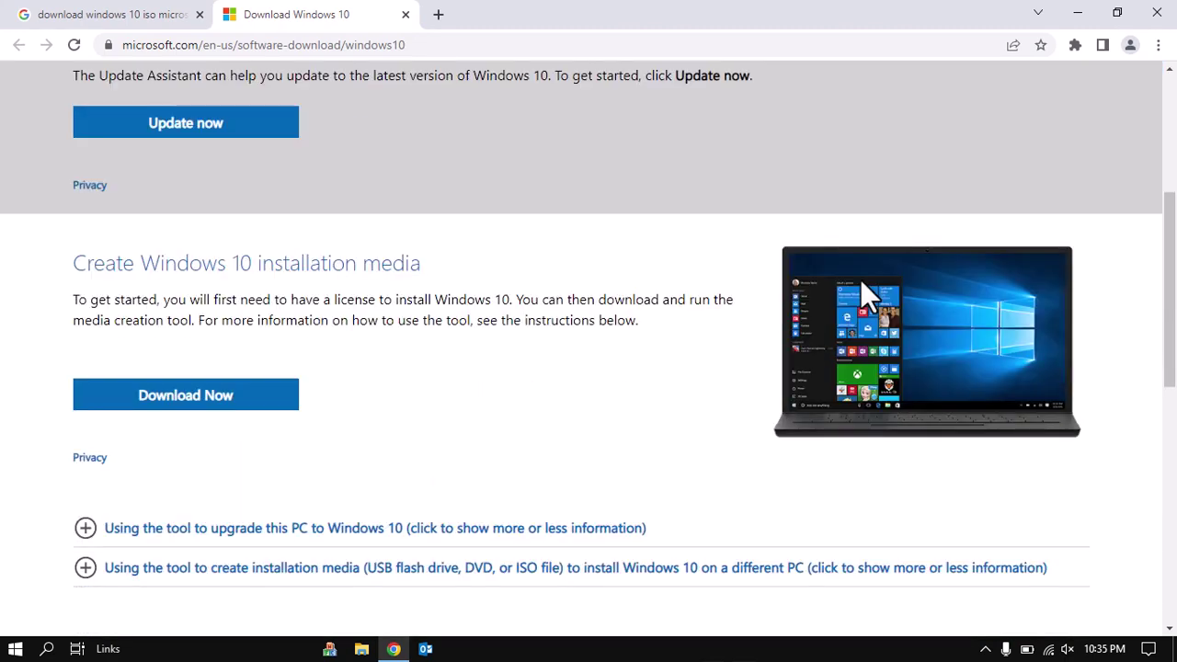
{"action": "scroll", "coordinate": [861, 279], "scroll_direction": "down", "scroll_amount": 1}
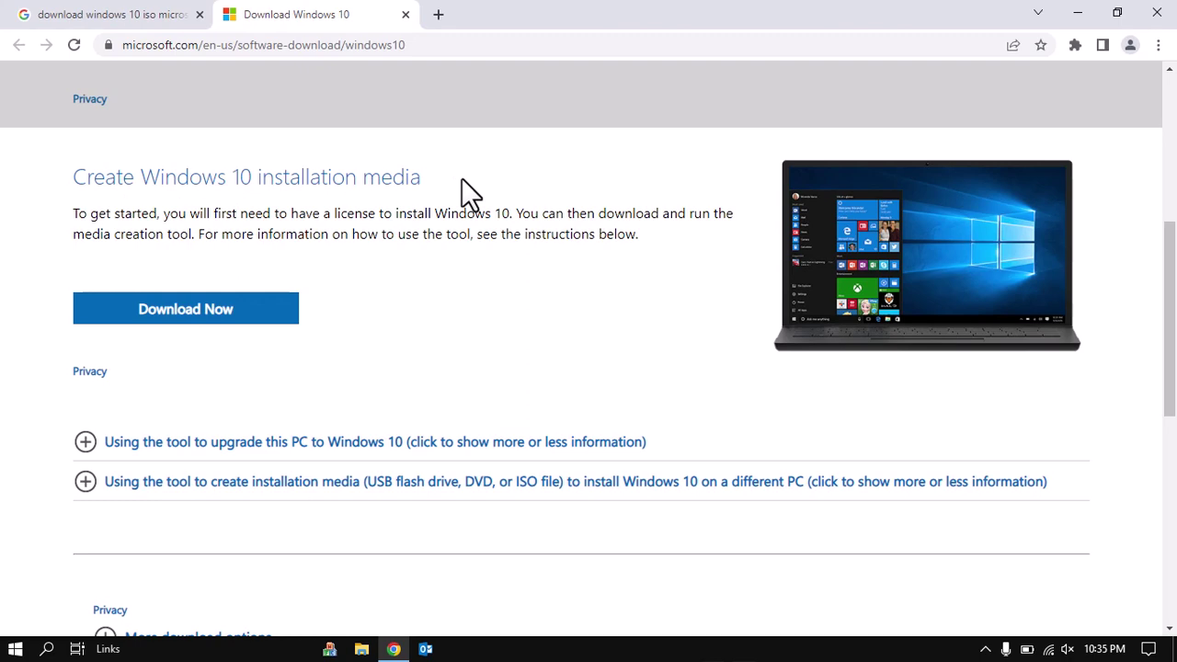
{"action": "scroll", "coordinate": [462, 178], "scroll_direction": "down", "scroll_amount": 1}
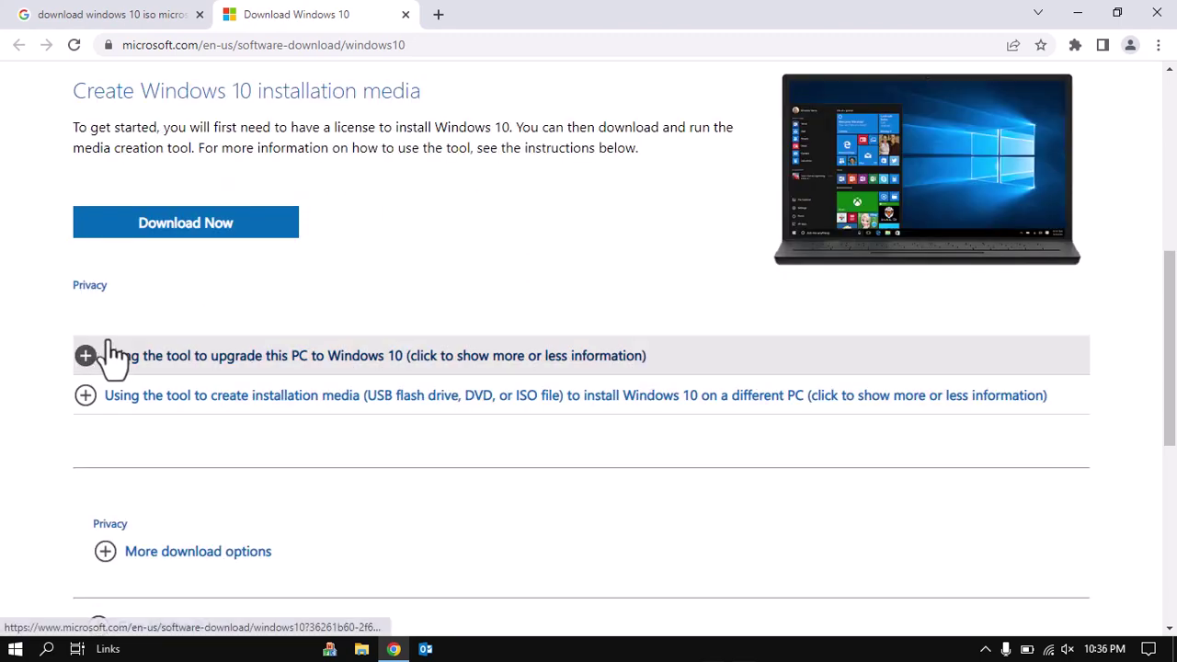
{"action": "scroll", "coordinate": [169, 319], "scroll_direction": "down", "scroll_amount": 2}
{"action": "scroll", "coordinate": [170, 322], "scroll_direction": "down", "scroll_amount": 1}
{"action": "scroll", "coordinate": [162, 327], "scroll_direction": "up", "scroll_amount": 2}
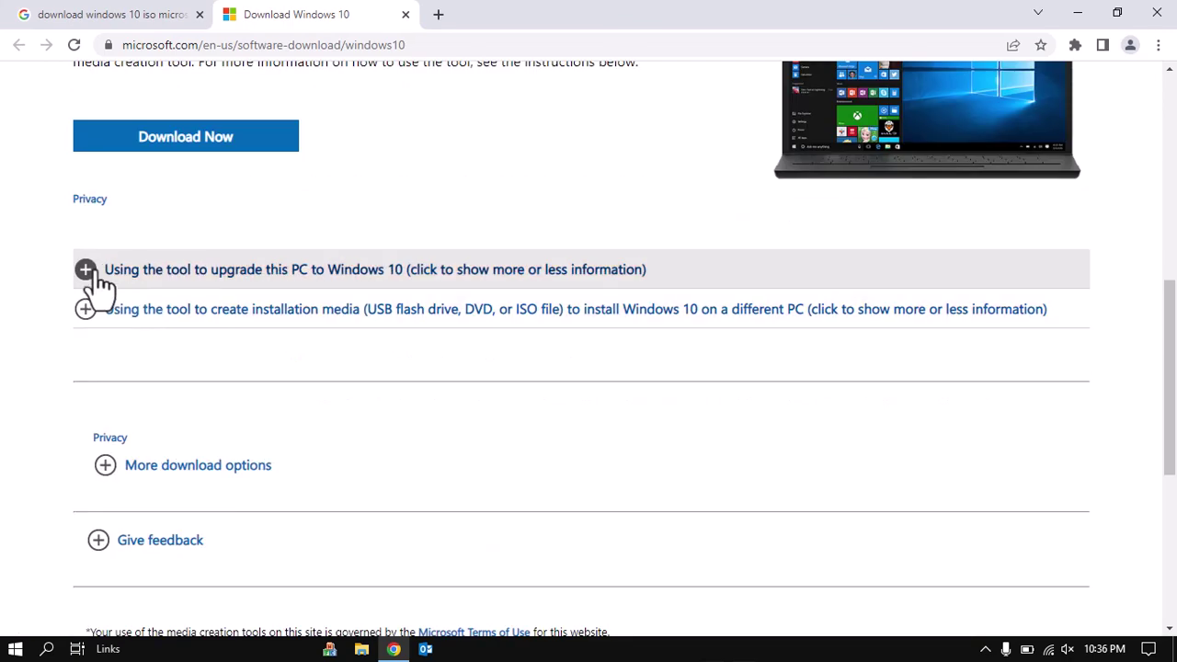
{"action": "left_click", "coordinate": [126, 268]}
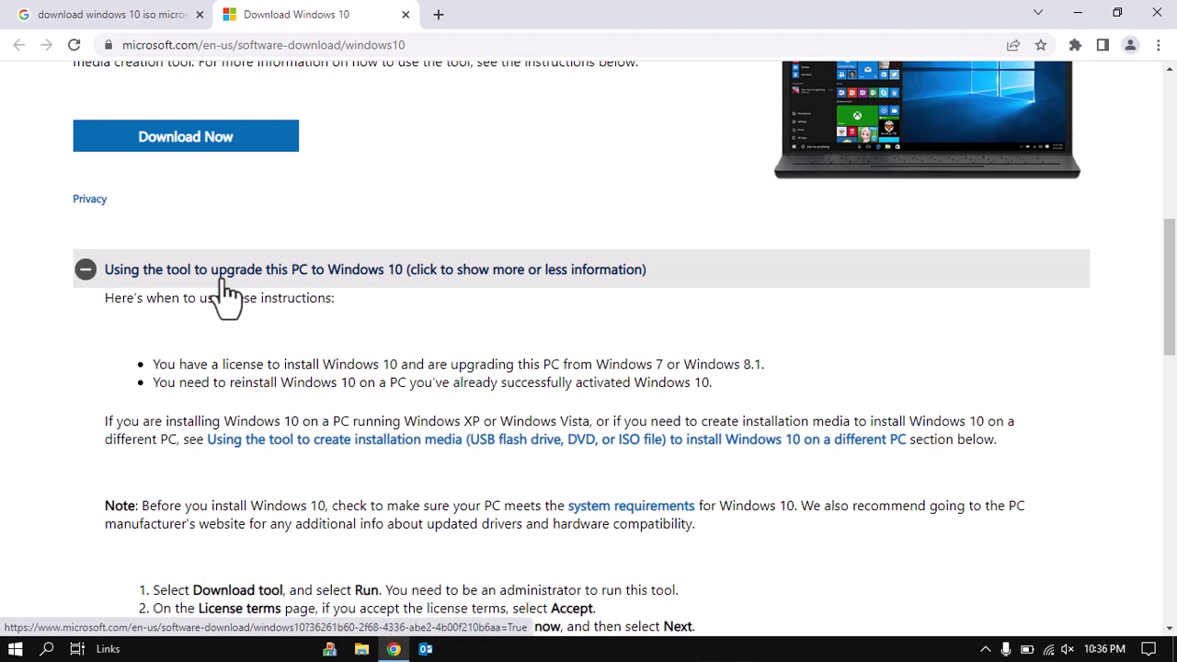
{"action": "left_click", "coordinate": [85, 270]}
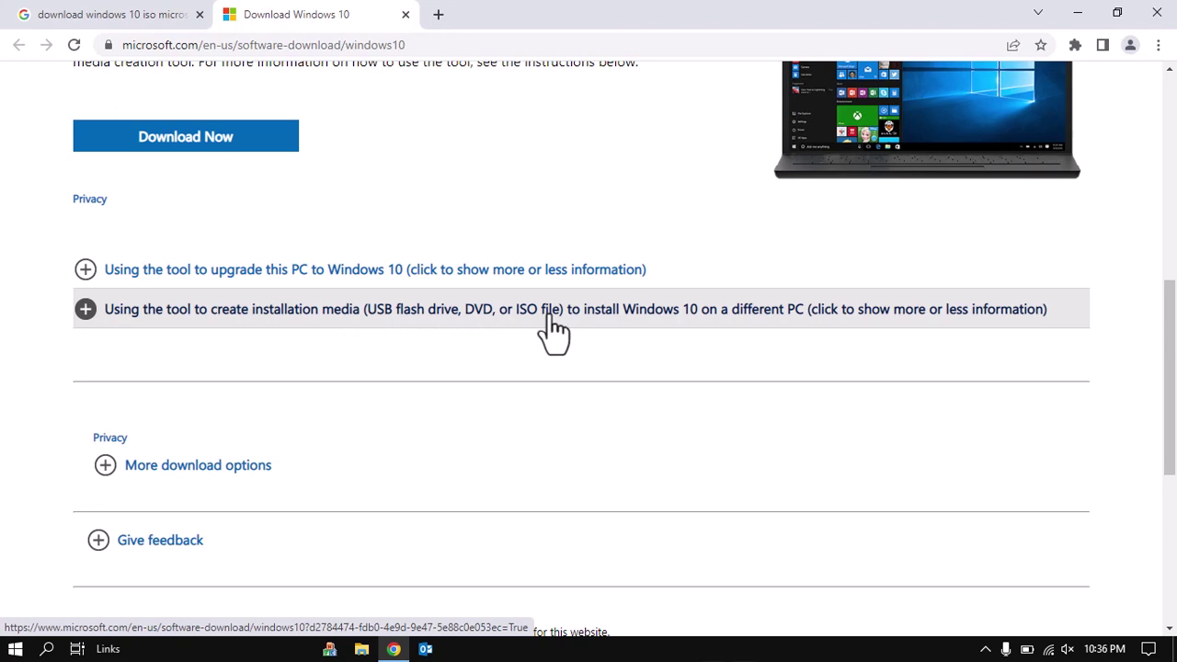
Download the Windows 10 media creation tool from the installation media section and run the downloaded file
{"action": "scroll", "coordinate": [621, 230], "scroll_direction": "up", "scroll_amount": 2}
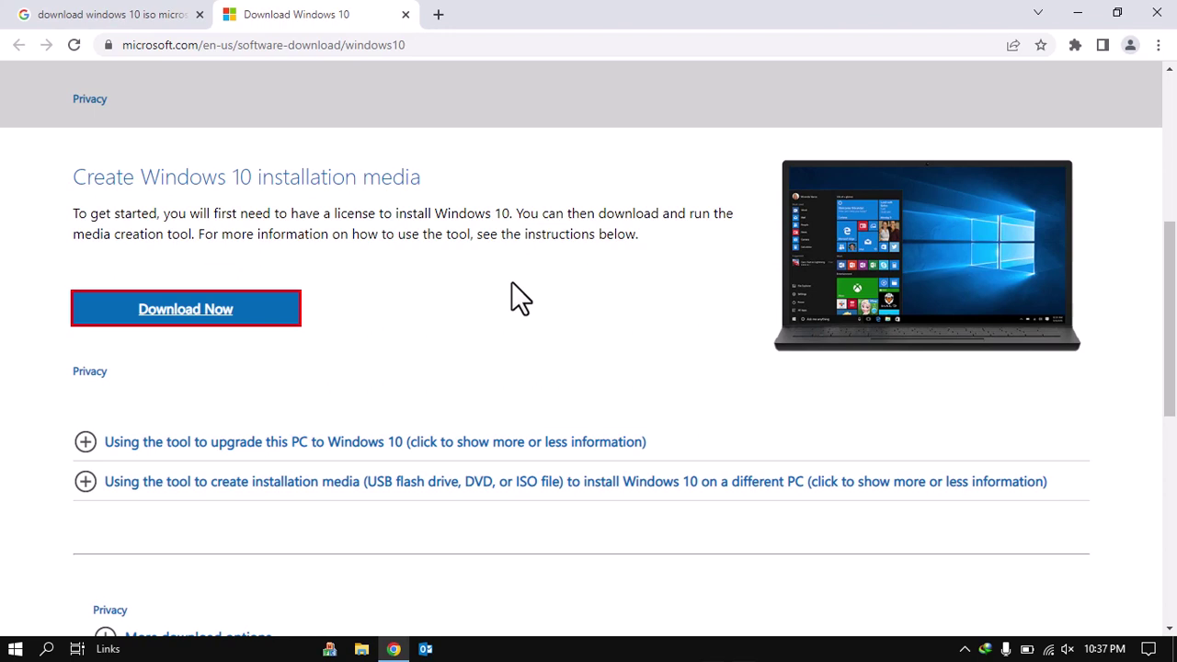
{"action": "left_click", "coordinate": [232, 318]}
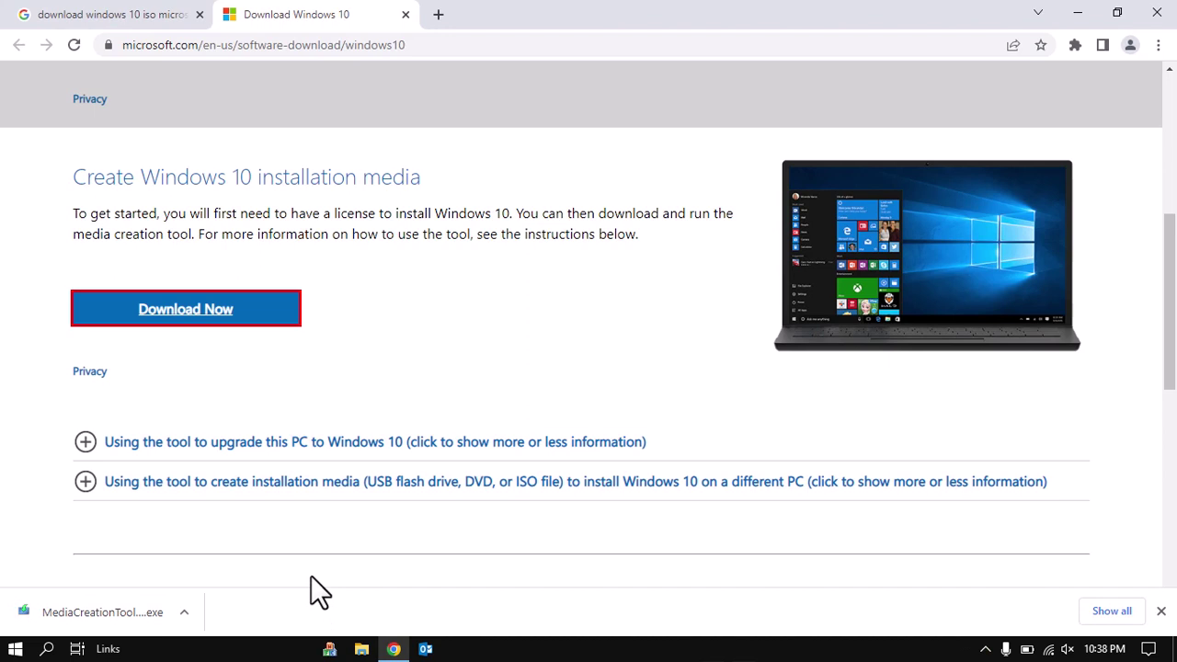
{"action": "left_click", "coordinate": [98, 622]}
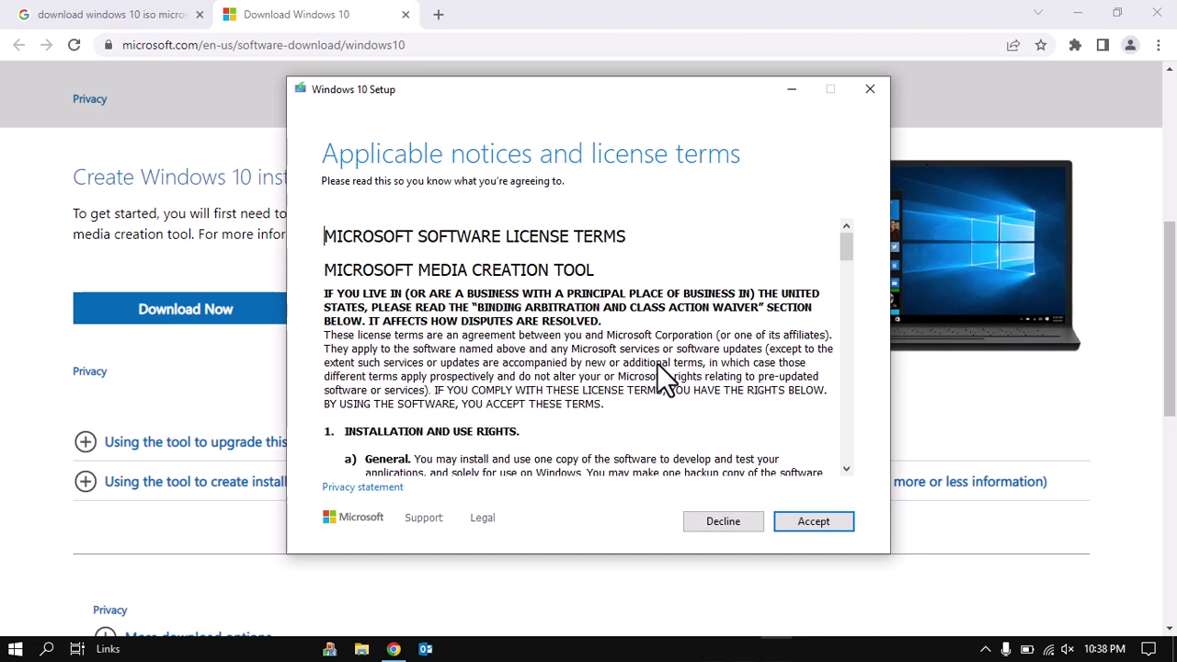
Accept the license terms and choose to create installation media (USB flash drive, DVD, or ISO file) for another PC
{"action": "left_click", "coordinate": [828, 521]}
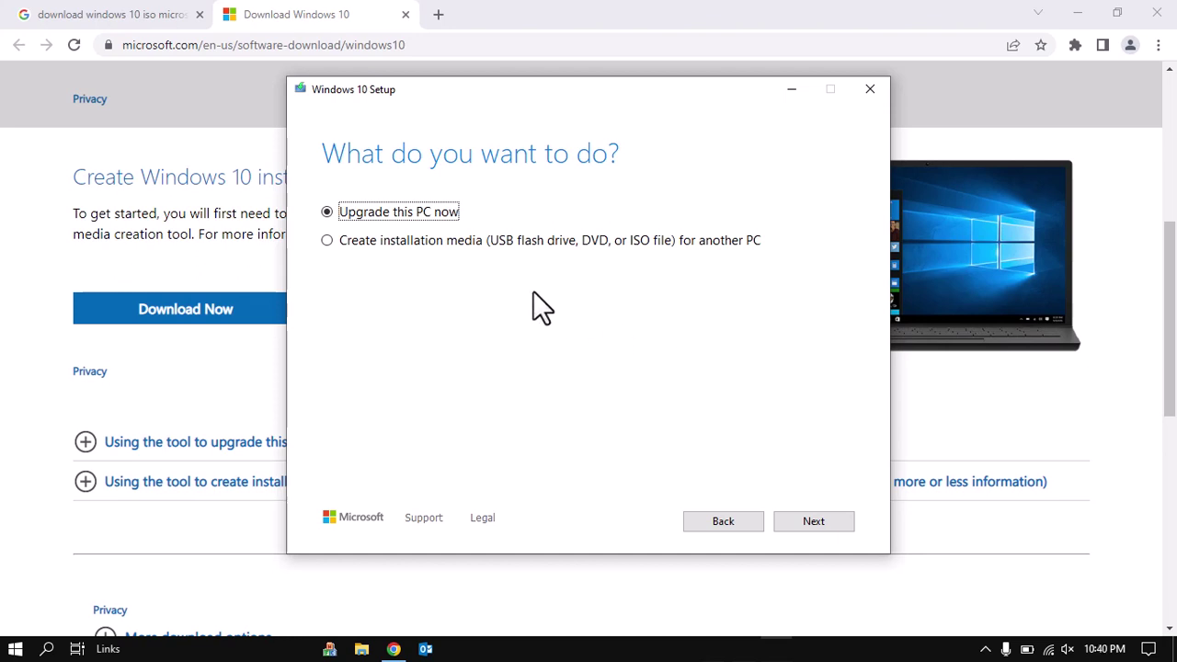
{"action": "left_click", "coordinate": [327, 241]}
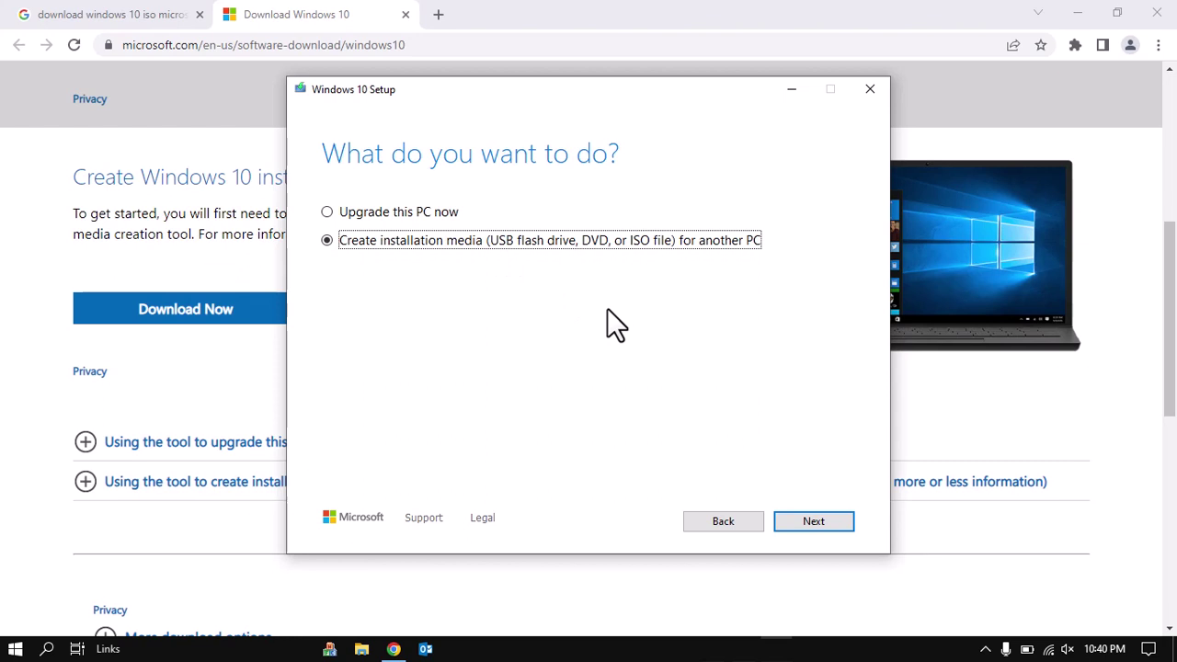
{"action": "left_click", "coordinate": [815, 522]}
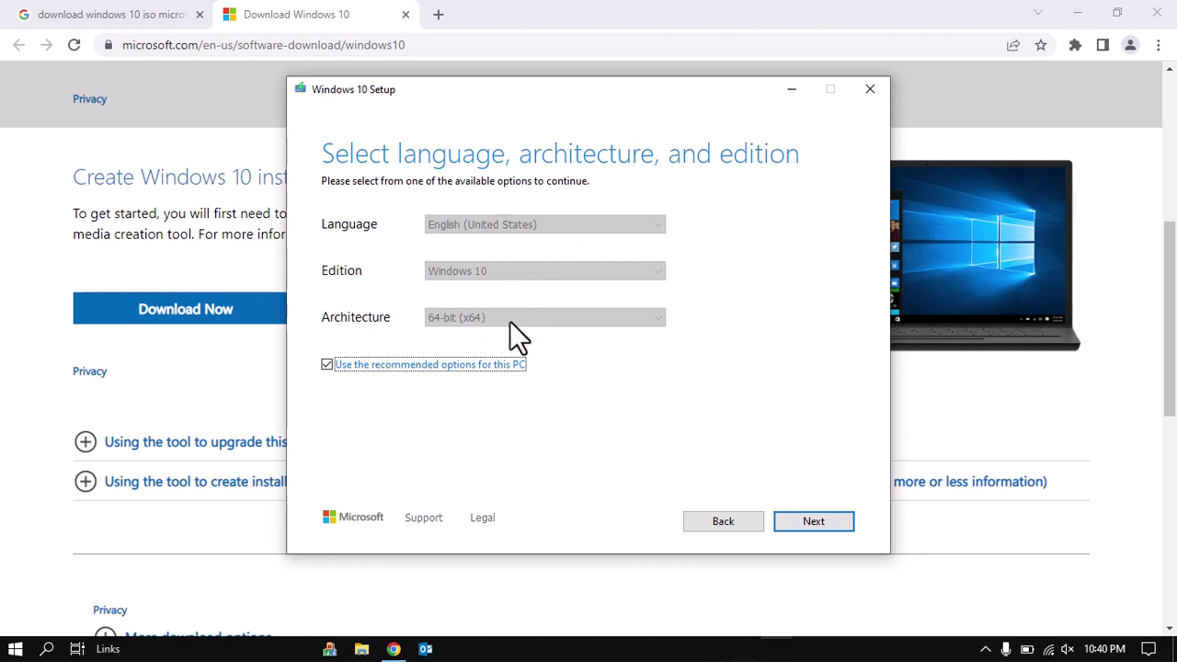
Turn off the recommended options for this PC and continue with the 64-bit (x64) architecture
{"action": "left_click", "coordinate": [326, 365]}
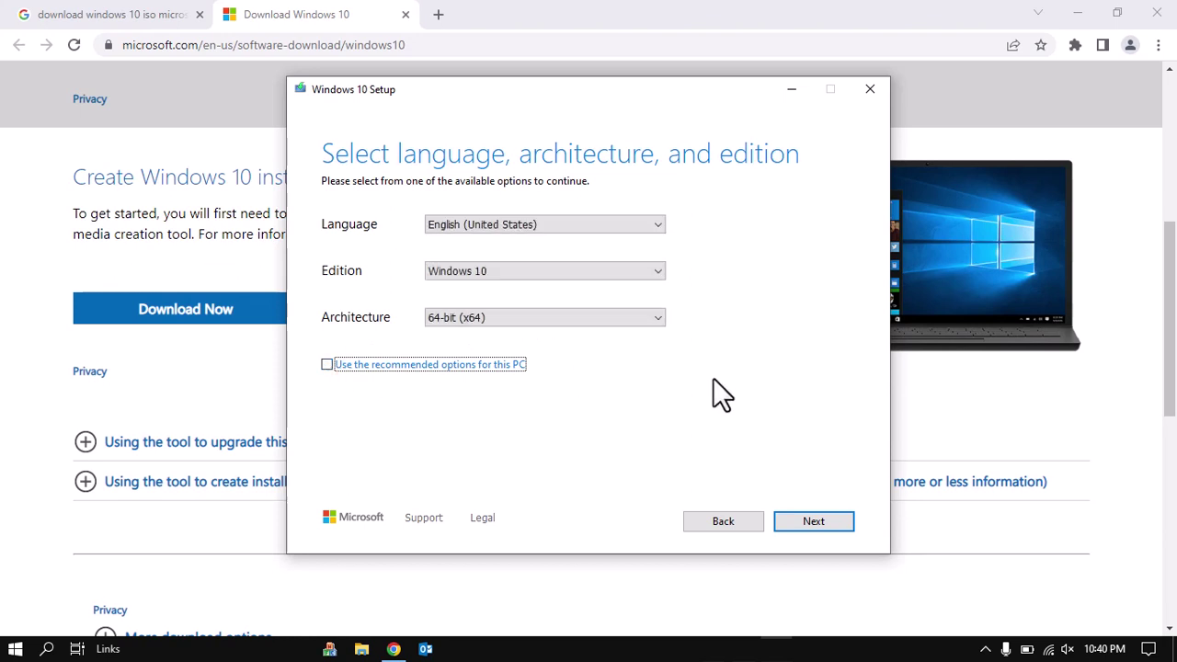
{"action": "left_click", "coordinate": [659, 317]}
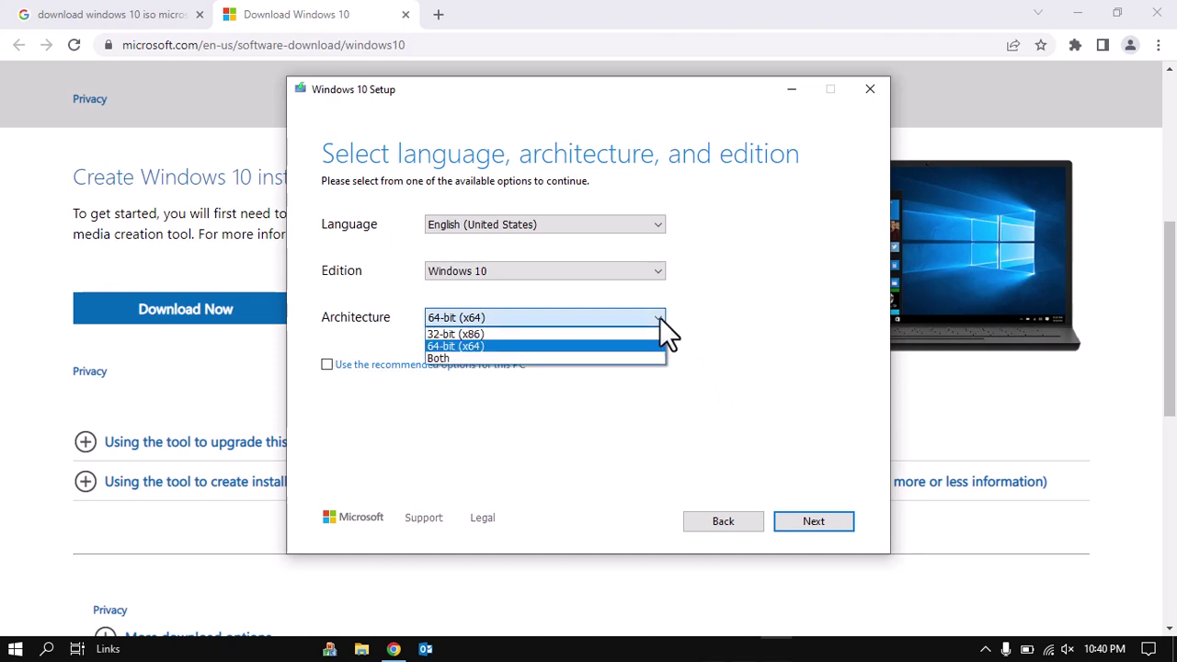
{"action": "left_click", "coordinate": [618, 347]}
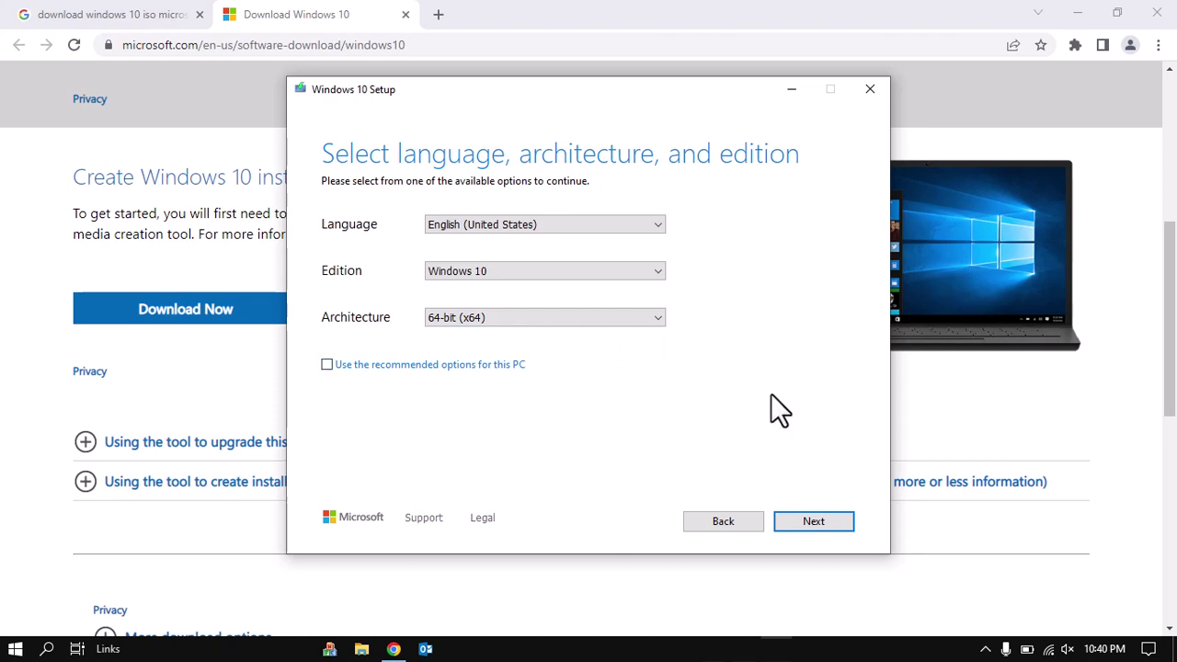
{"action": "left_click", "coordinate": [807, 521]}
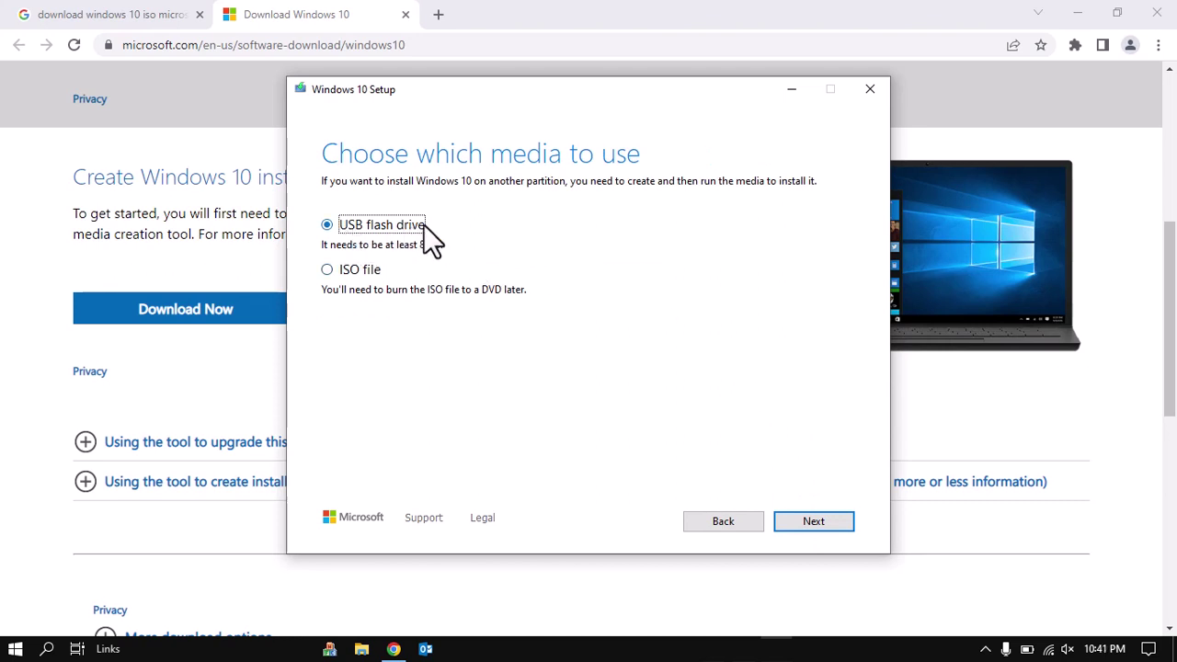
Create the installation media on the USB flash drive G: (Flashdisk) and finish the setup
{"action": "left_click", "coordinate": [811, 521]}
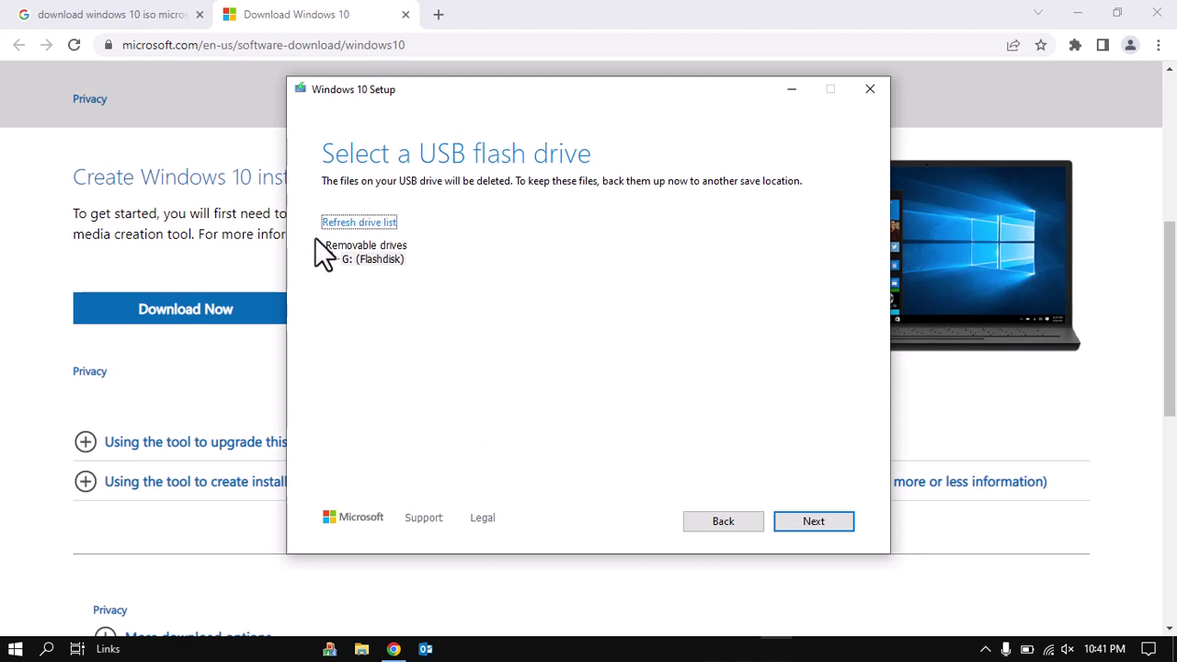
{"action": "left_click", "coordinate": [799, 517]}
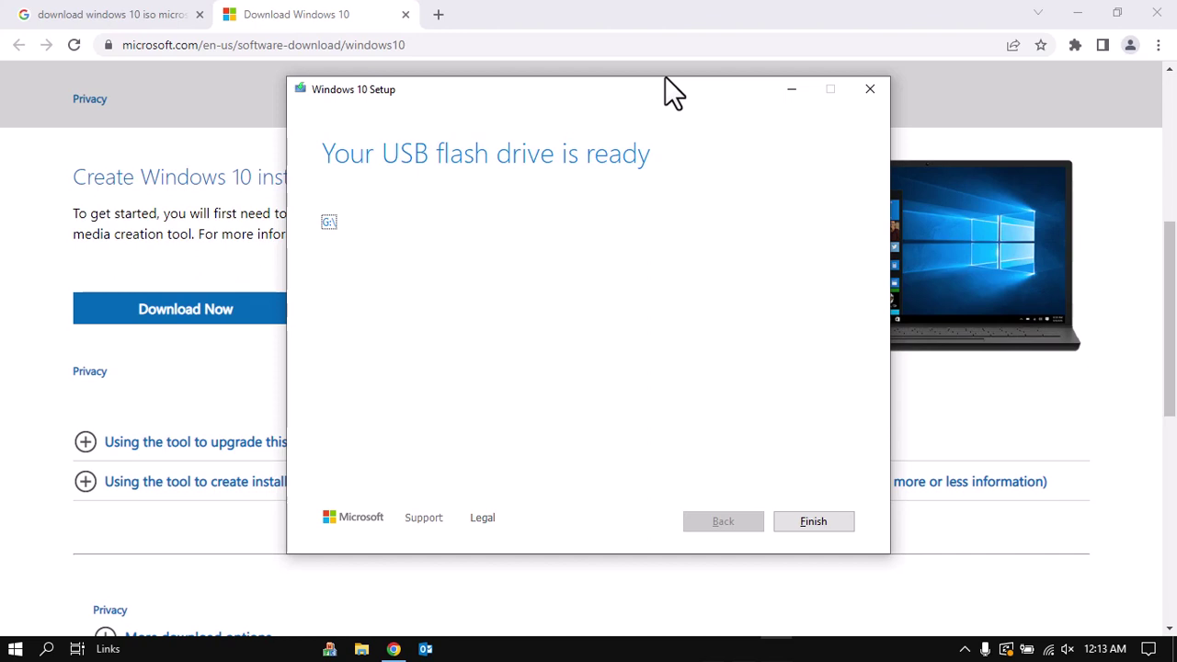
{"action": "left_click", "coordinate": [800, 522]}
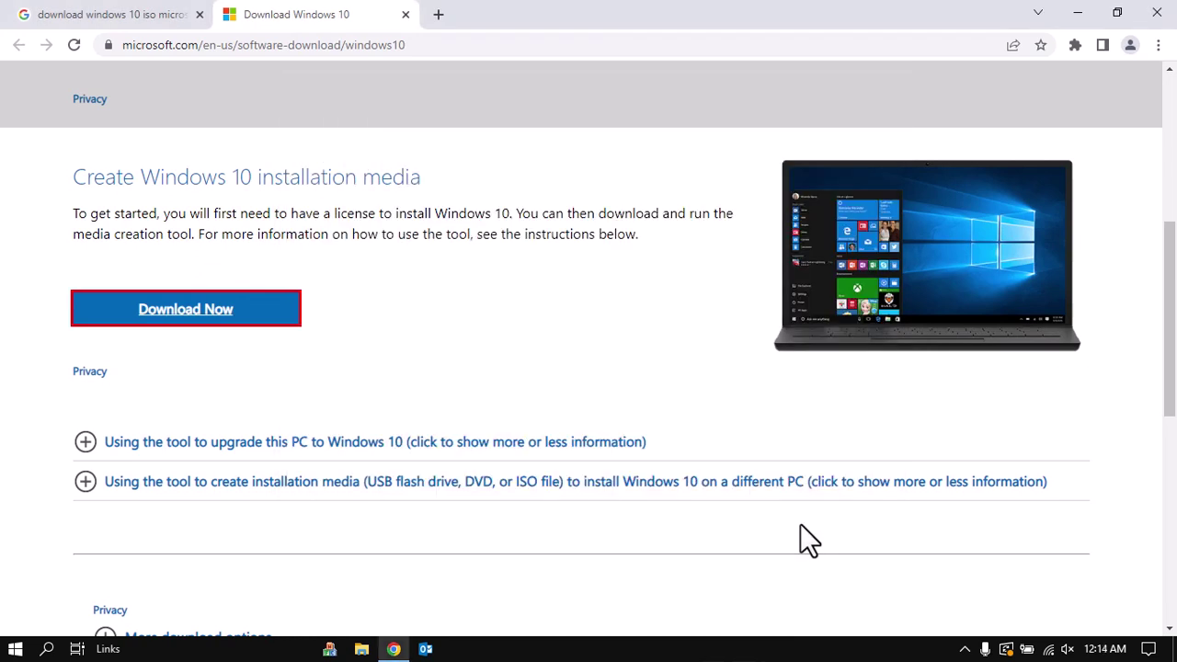
Open the ESD-USB (G:) drive in File Explorer to inspect its files, and check its space usage and file system in the properties
{"action": "left_click", "coordinate": [361, 648]}
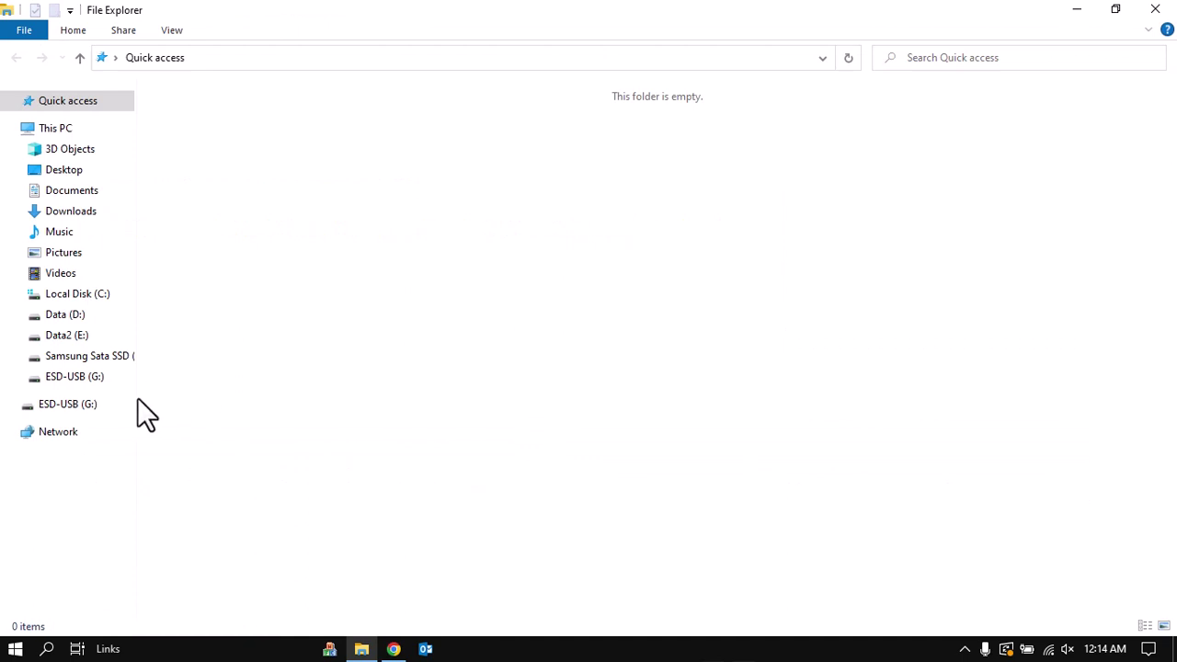
{"action": "left_click", "coordinate": [69, 379]}
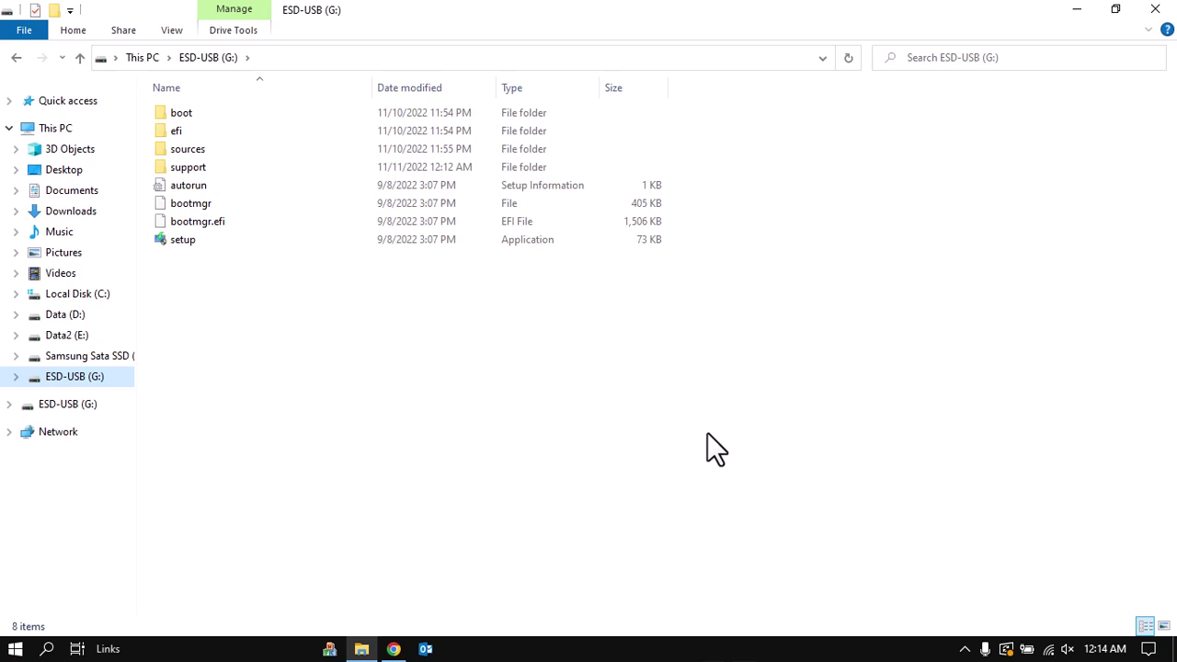
{"action": "right_click", "coordinate": [119, 382]}
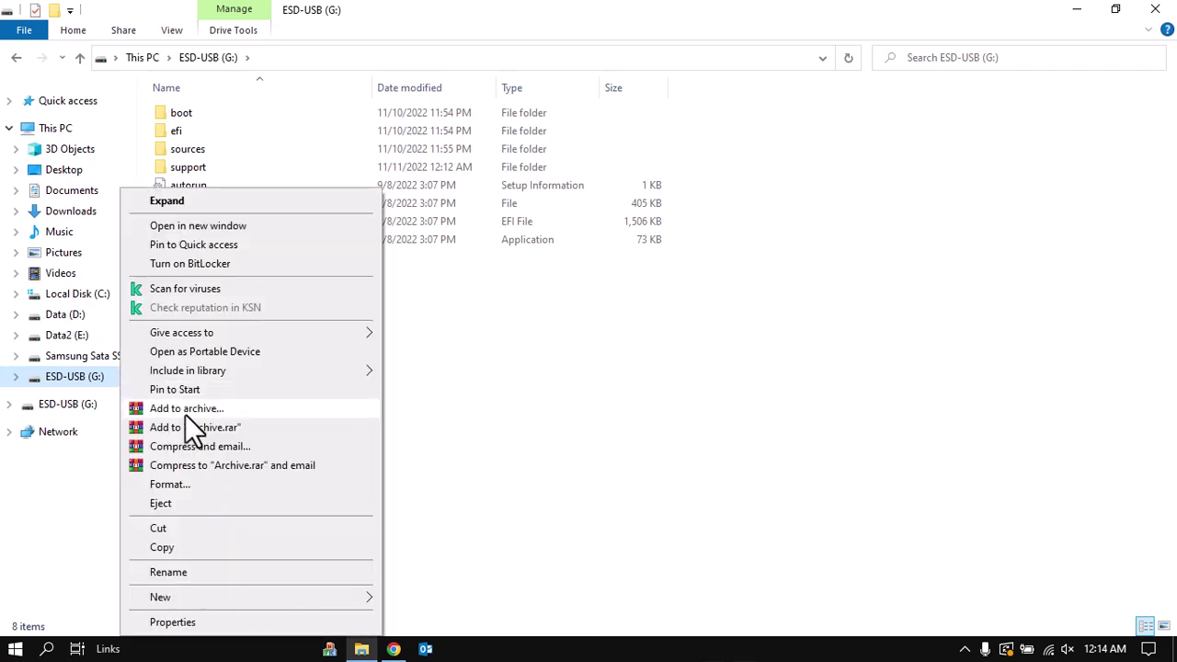
{"action": "left_click", "coordinate": [301, 622]}
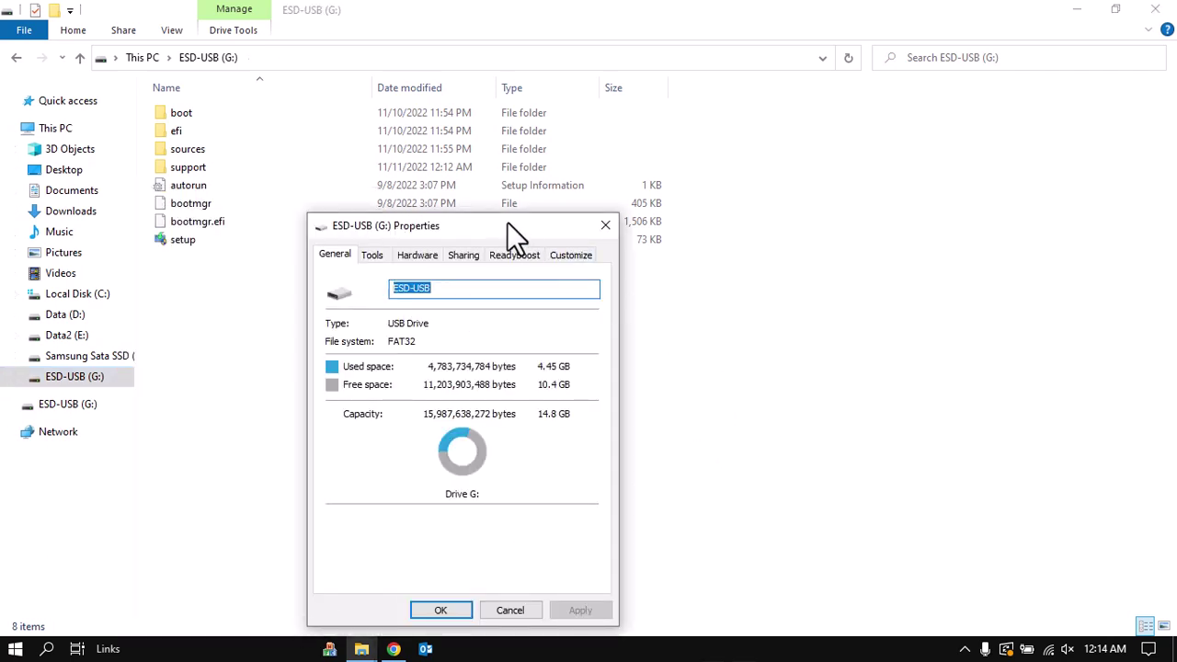
{"action": "left_click_drag", "start_coordinate": [507, 222], "coordinate": [610, 133]}
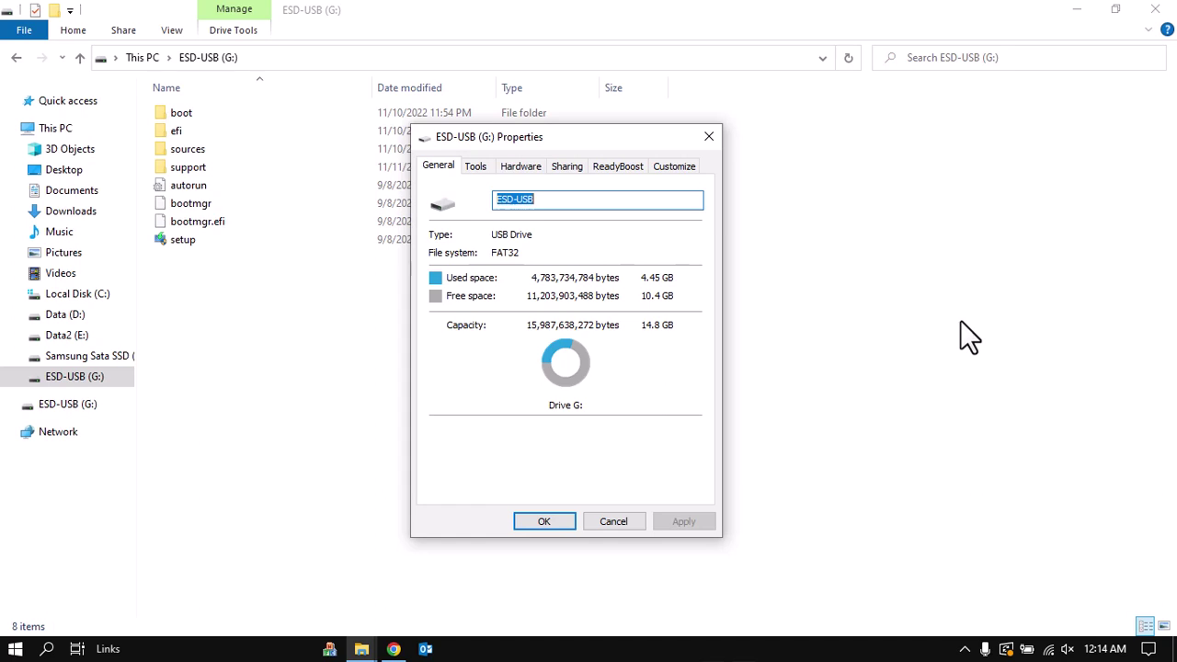
{"action": "left_click", "coordinate": [540, 523]}
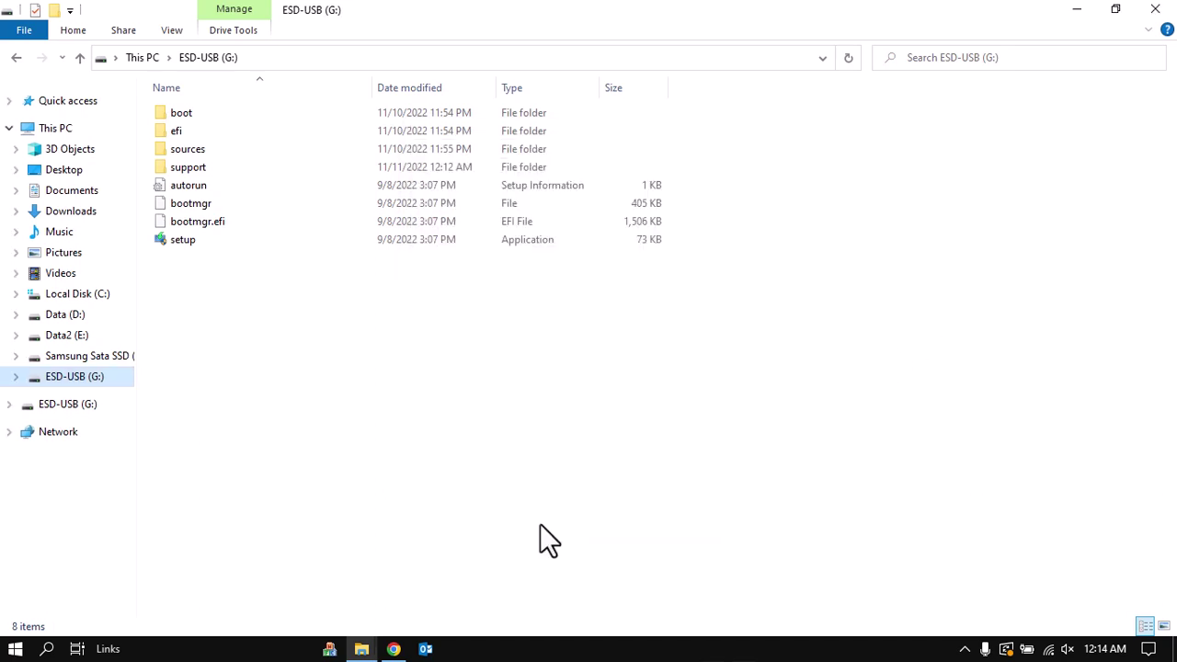